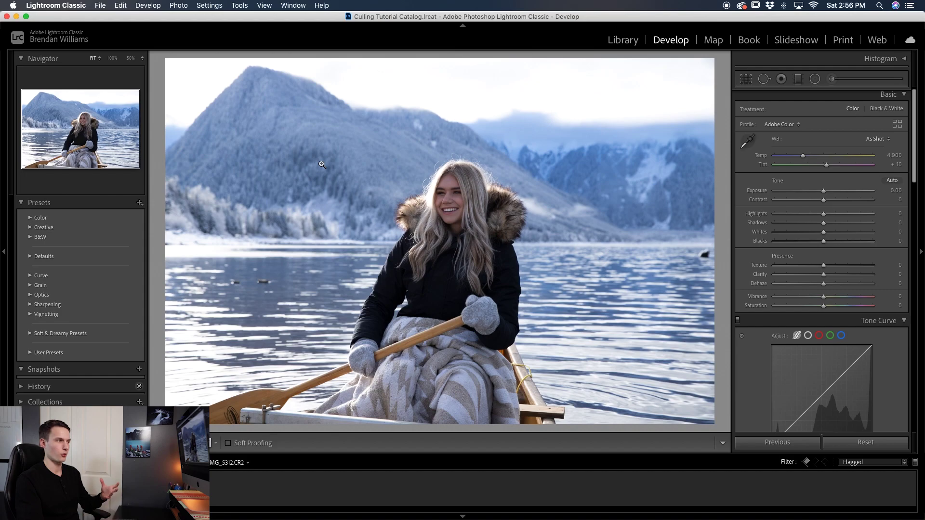
Step: Darken and partly re-brighten the exposure as a demonstration, then reset Exposure to zero
{"action": "left_click_drag", "start_coordinate": [823, 190], "coordinate": [803, 193]}
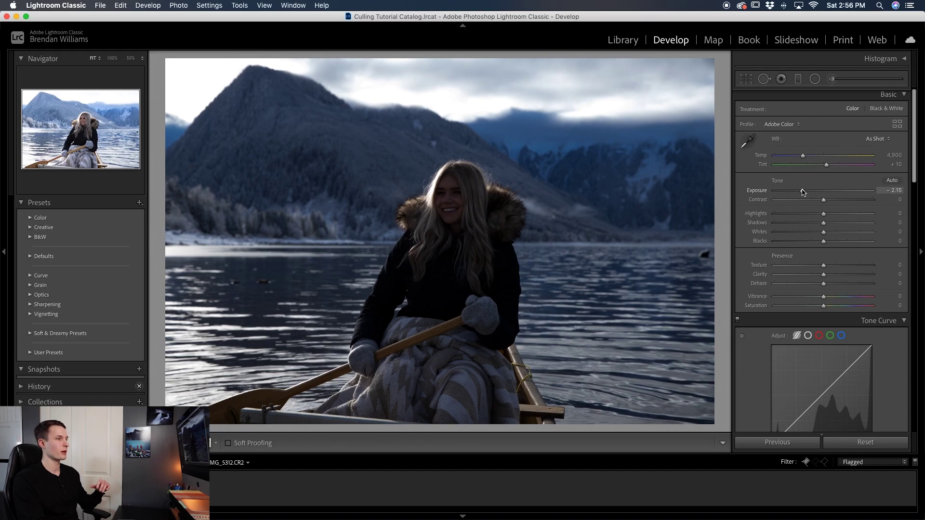
{"action": "left_click_drag", "start_coordinate": [803, 192], "coordinate": [818, 190]}
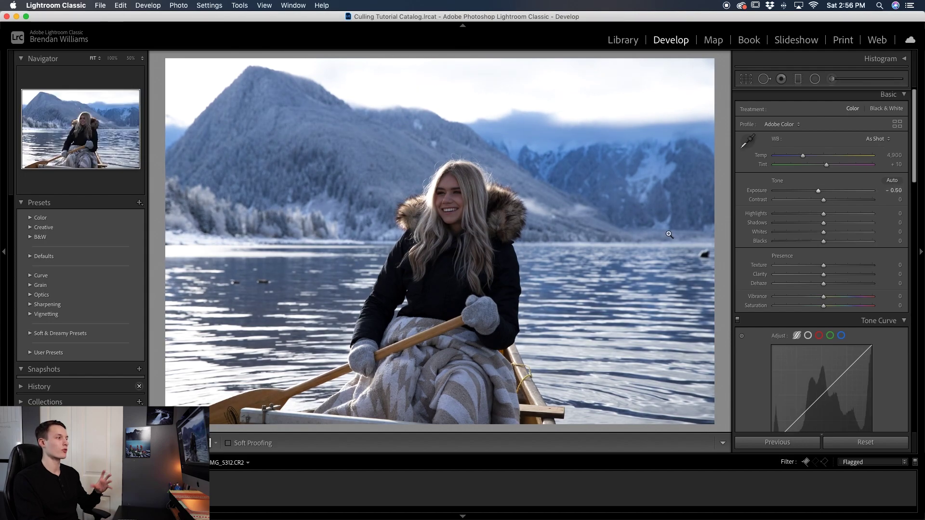
{"action": "double_click", "coordinate": [794, 187]}
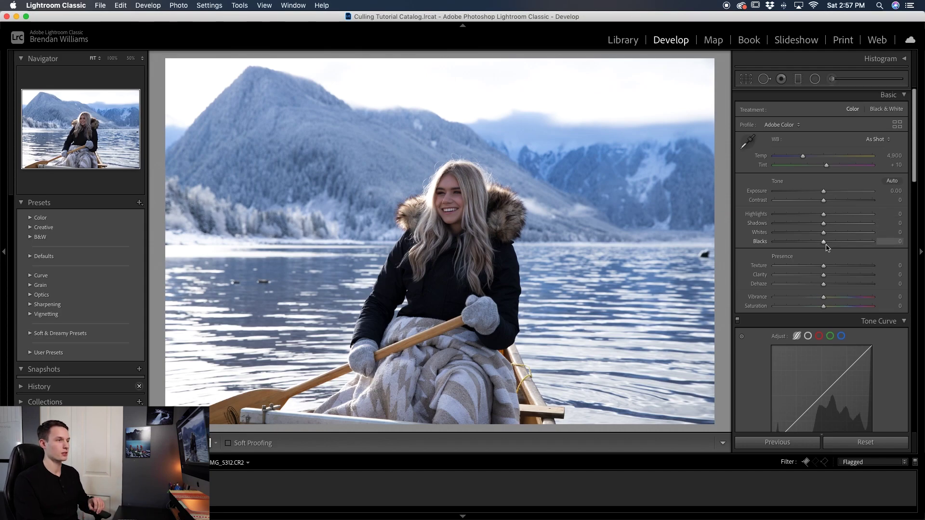
Step: Lift Shadows to +65 and Blacks to +35, and pull Whites down to −50
{"action": "left_click_drag", "start_coordinate": [824, 225], "coordinate": [855, 224]}
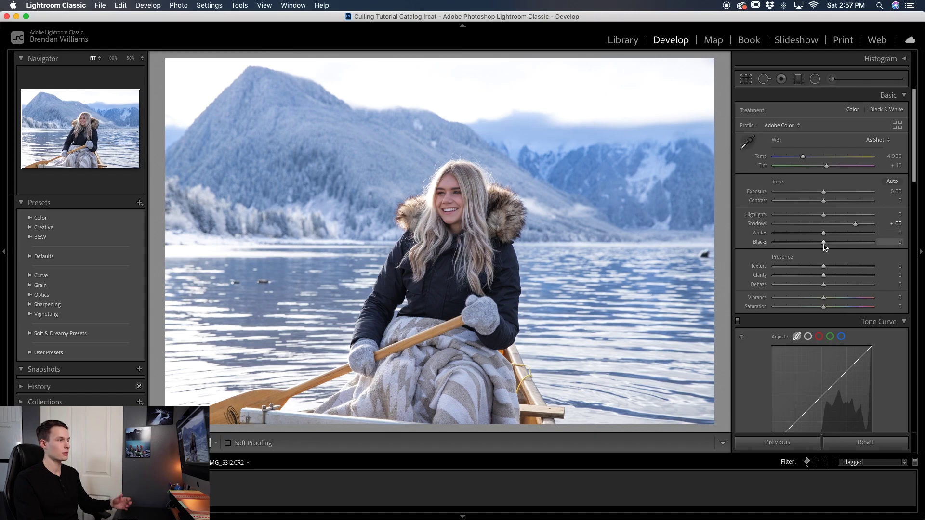
{"action": "left_click_drag", "start_coordinate": [828, 246], "coordinate": [840, 246]}
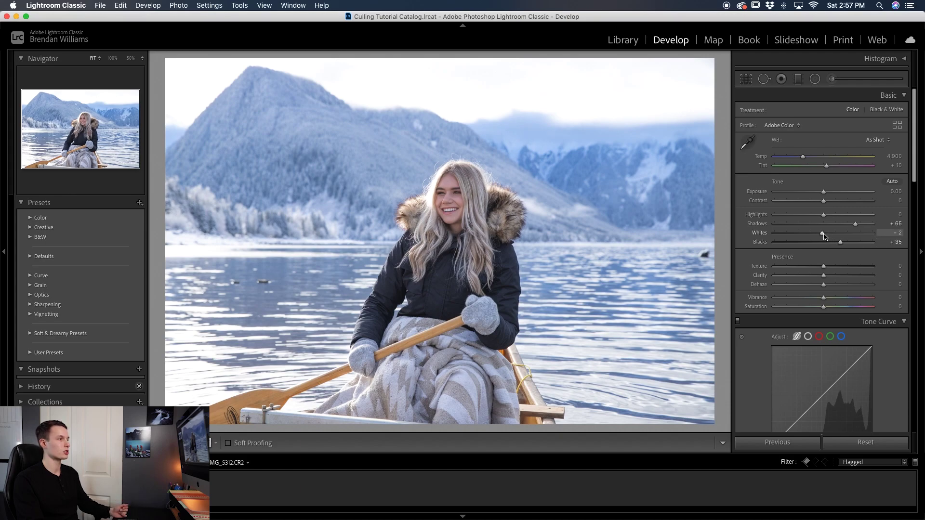
{"action": "left_click_drag", "start_coordinate": [824, 236], "coordinate": [812, 235]}
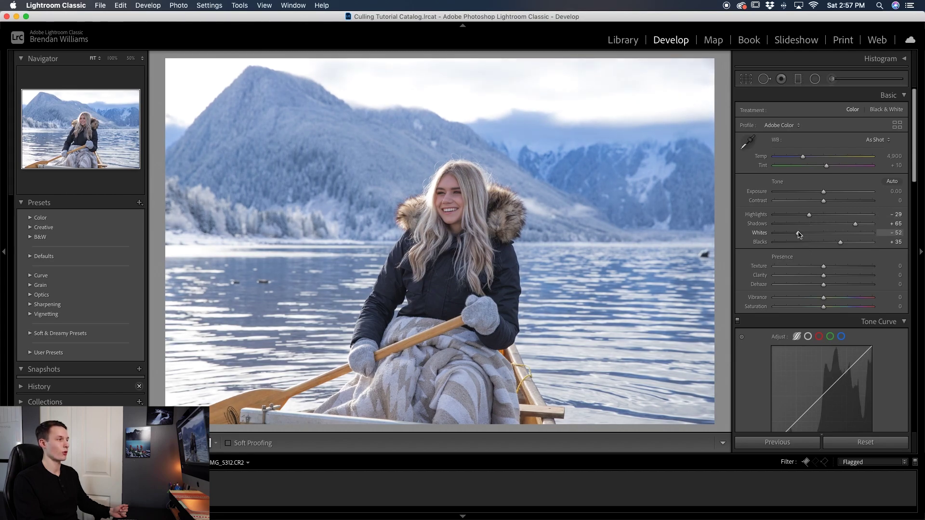
{"action": "left_click_drag", "start_coordinate": [799, 235], "coordinate": [798, 234]}
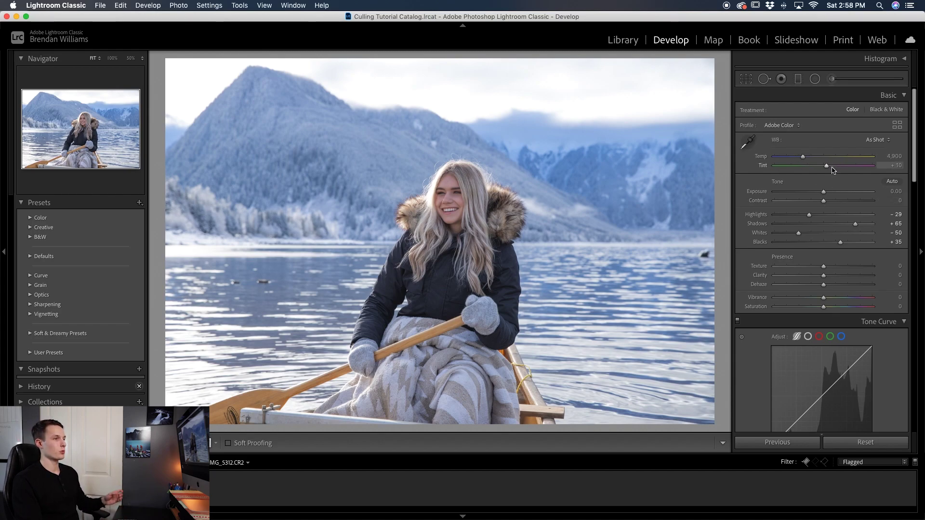
Step: Shift the white balance to Temp 5,547 and Tint −20 in the Basic panel
{"action": "left_click_drag", "start_coordinate": [827, 166], "coordinate": [807, 158]}
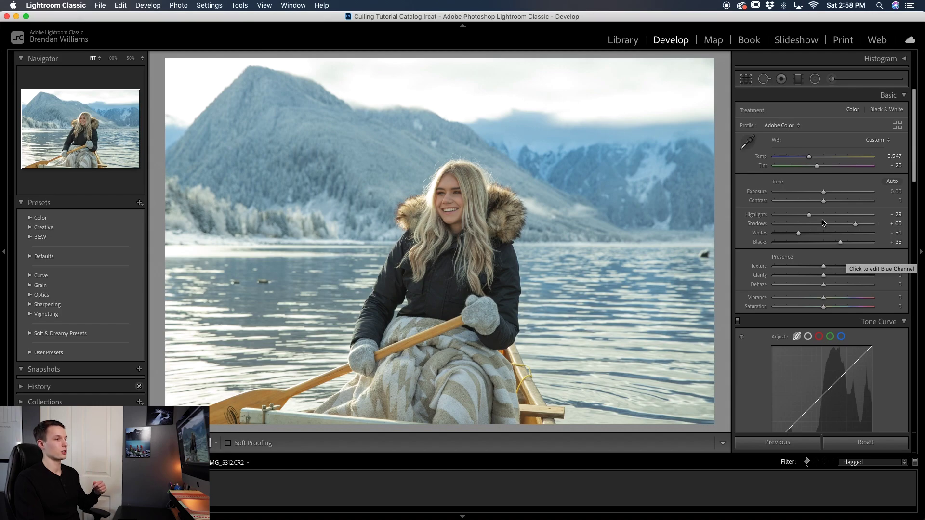
Step: Set the Tone Curve regions to Darks +14, Lights −8 and Shadows −9
{"action": "scroll", "coordinate": [833, 258], "scroll_direction": "down", "scroll_amount": 4}
{"action": "scroll", "coordinate": [833, 258], "scroll_direction": "down", "scroll_amount": 3}
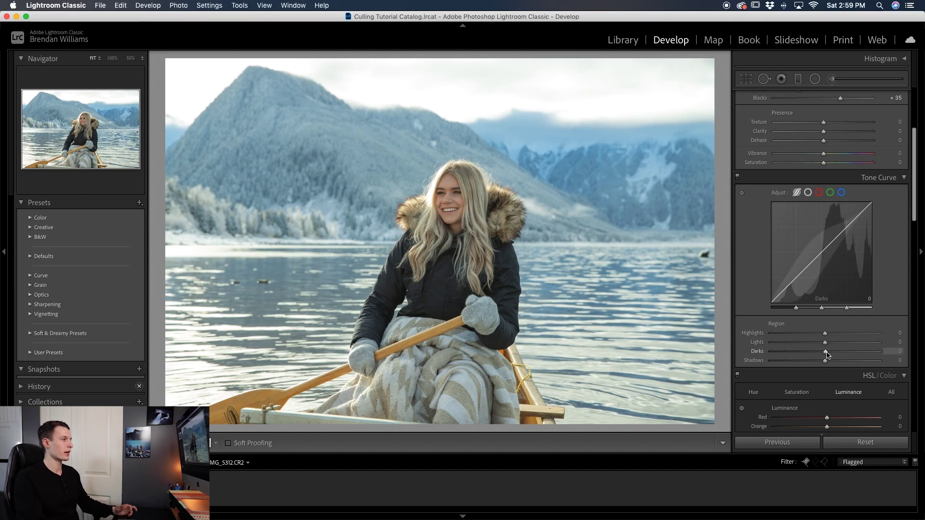
{"action": "left_click_drag", "start_coordinate": [827, 354], "coordinate": [834, 355]}
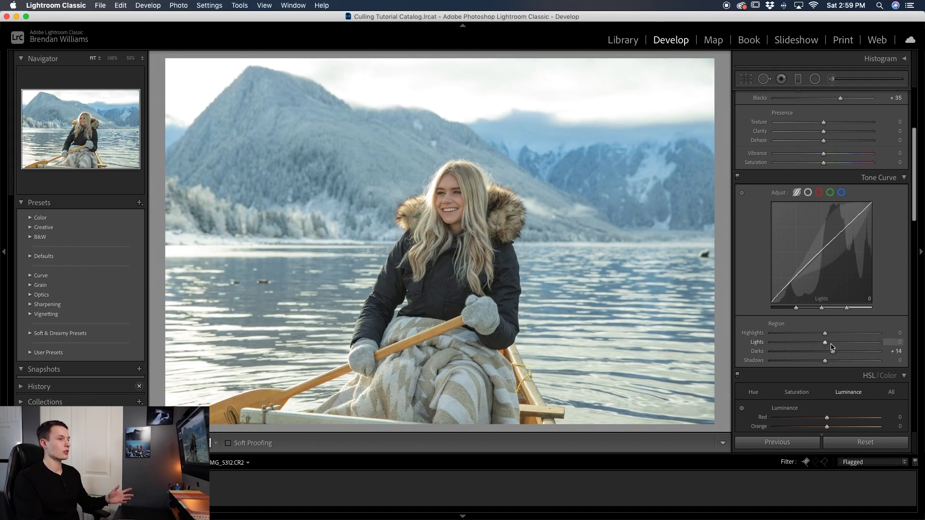
{"action": "left_click_drag", "start_coordinate": [825, 343], "coordinate": [821, 334]}
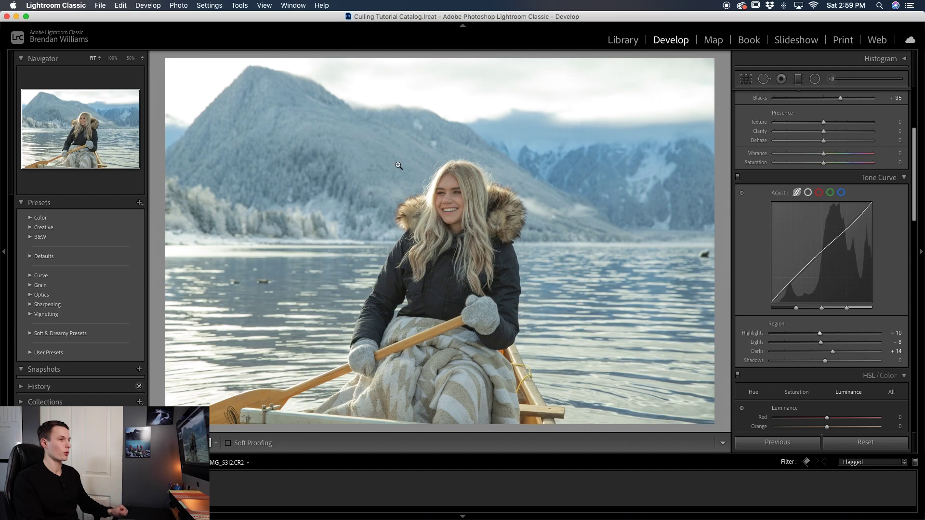
{"action": "left_click_drag", "start_coordinate": [825, 360], "coordinate": [853, 363]}
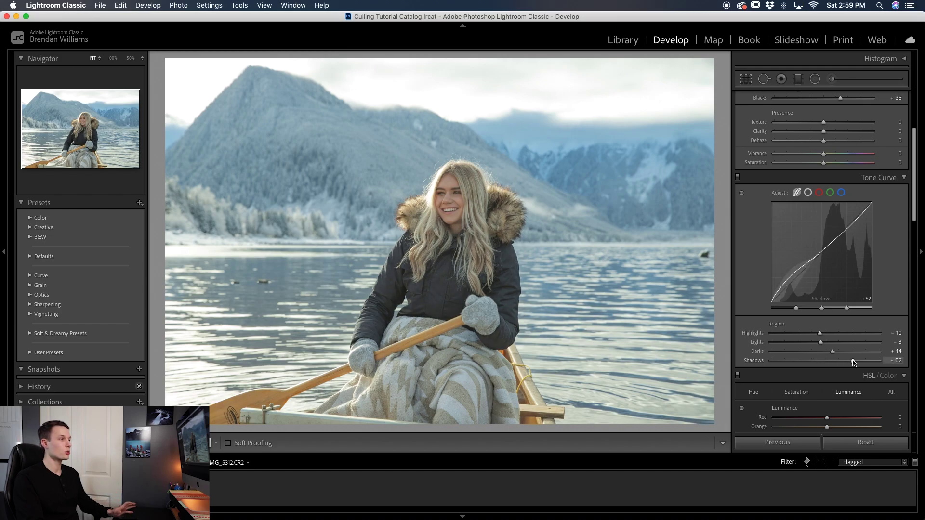
{"action": "double_click", "coordinate": [767, 360]}
{"action": "left_click_drag", "start_coordinate": [826, 363], "coordinate": [820, 364]}
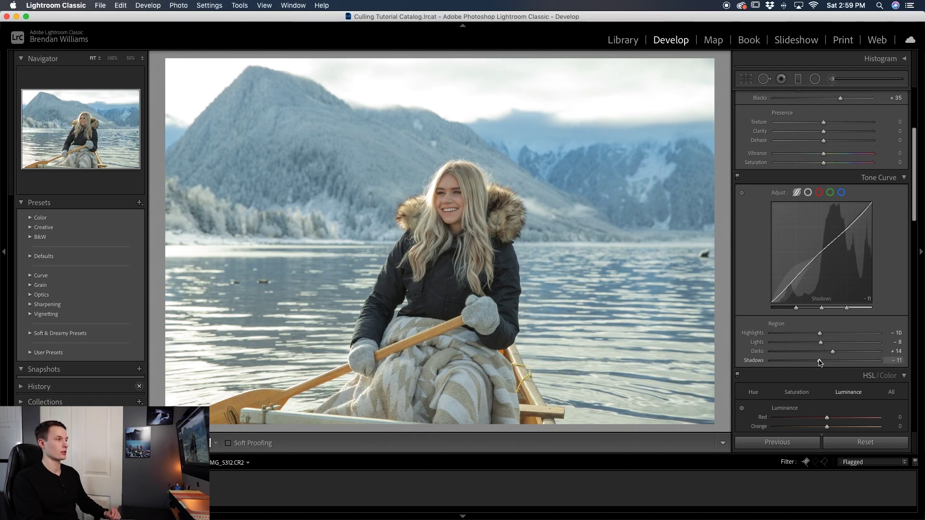
{"action": "left_click_drag", "start_coordinate": [820, 363], "coordinate": [822, 365]}
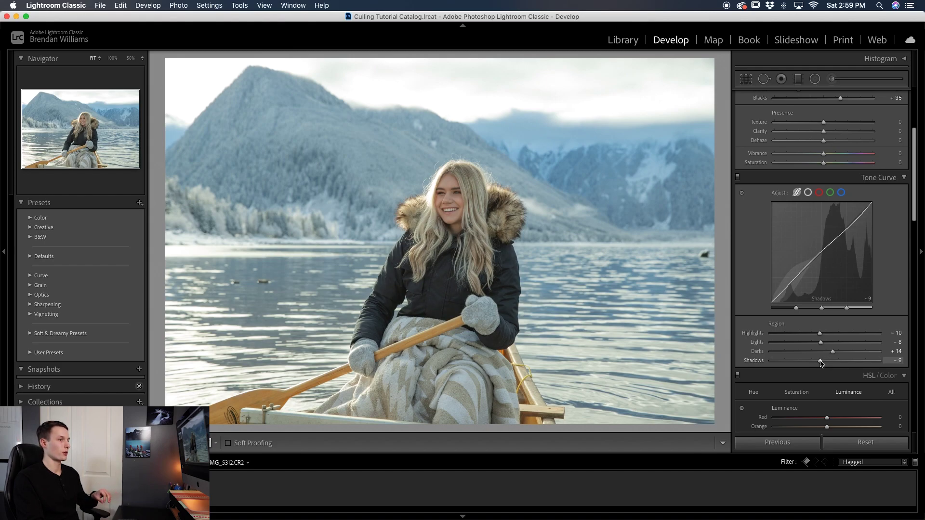
Step: Switch the Tone Curve off and on twice to compare before and after
{"action": "left_click", "coordinate": [737, 177]}
{"action": "left_click", "coordinate": [737, 177]}
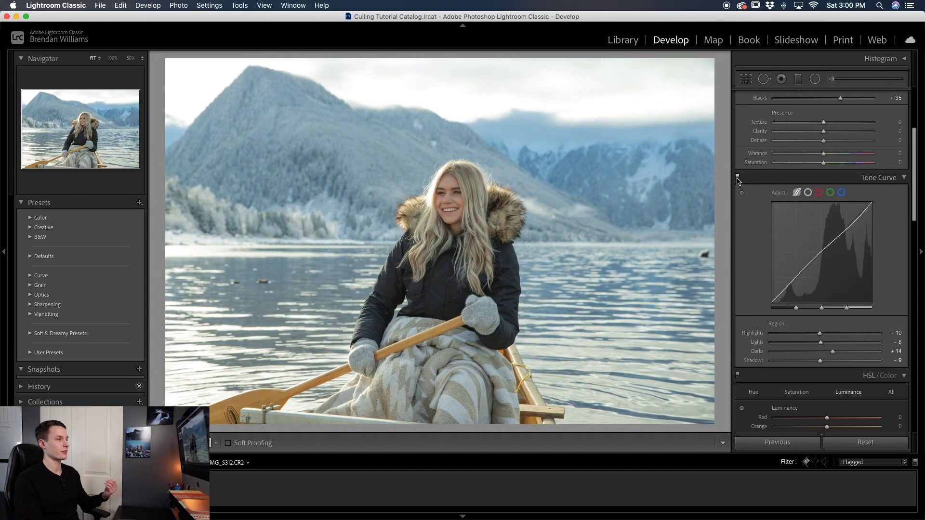
{"action": "left_click", "coordinate": [737, 177]}
{"action": "left_click", "coordinate": [737, 176]}
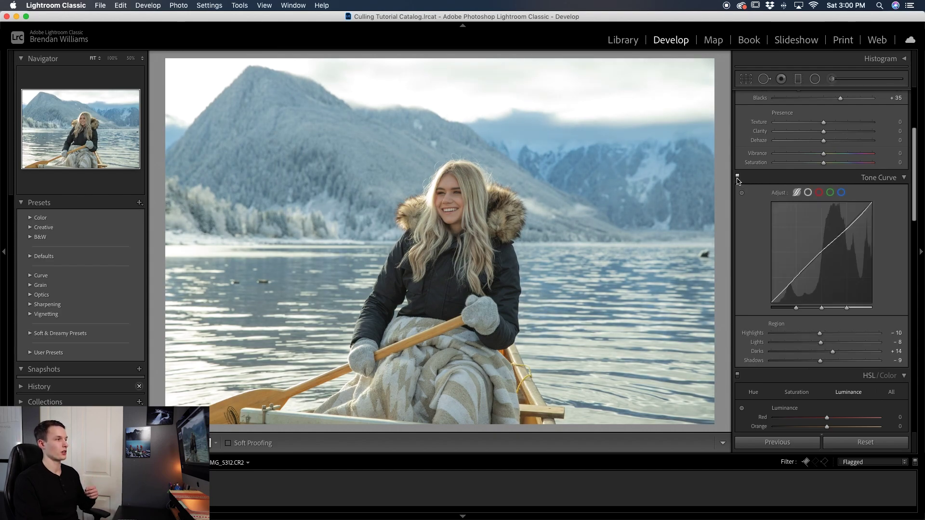
Step: Drag the targeted hue tool on the paddle and sky for Orange +4, Yellow +3, Aqua −2, Blue −12
{"action": "scroll", "coordinate": [770, 202], "scroll_direction": "down", "scroll_amount": 6}
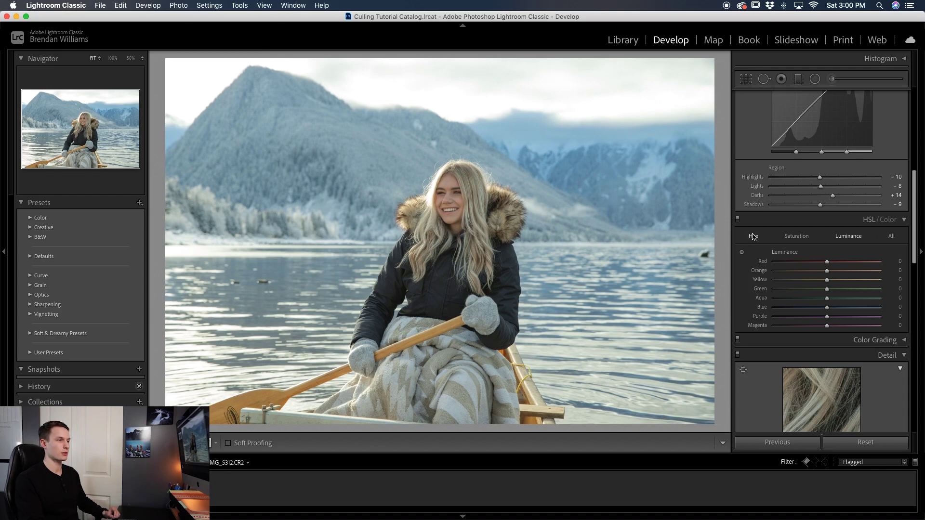
{"action": "left_click", "coordinate": [754, 237]}
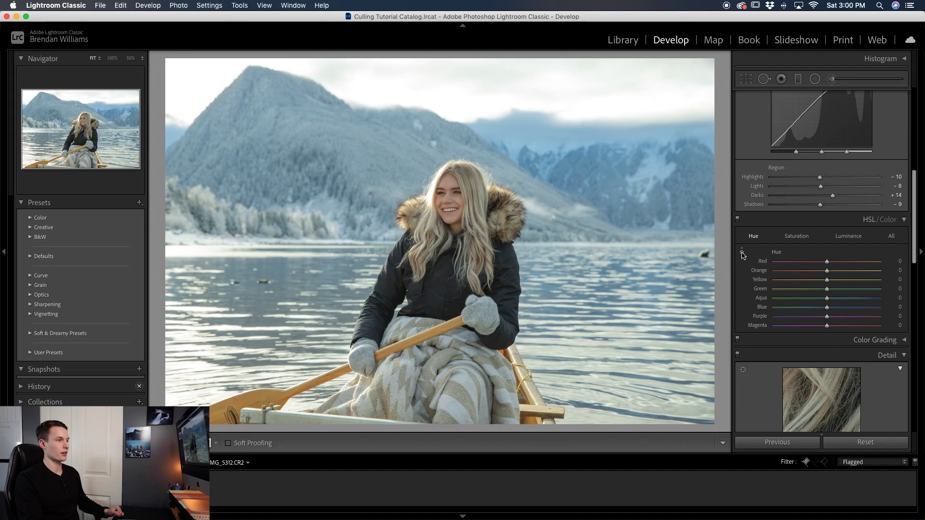
{"action": "left_click", "coordinate": [742, 253]}
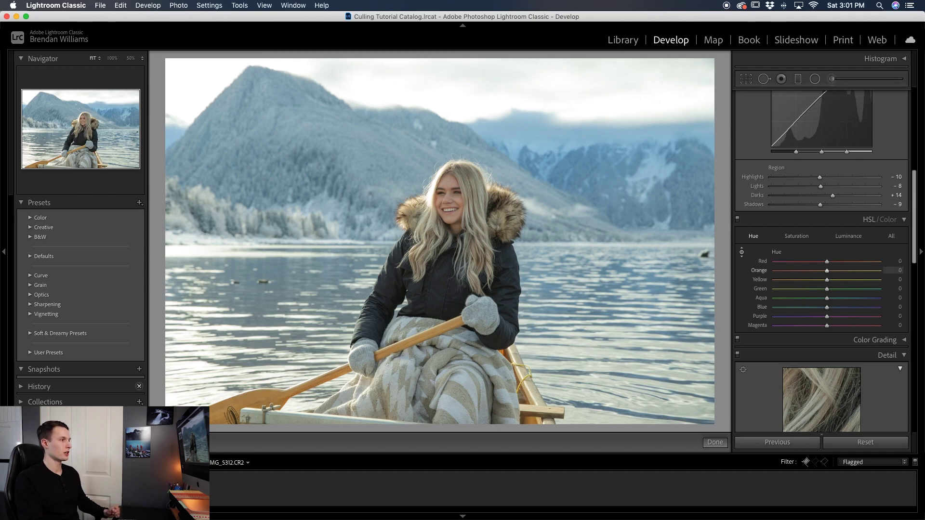
{"action": "left_click_drag", "start_coordinate": [410, 338], "coordinate": [409, 303]}
{"action": "left_click_drag", "start_coordinate": [409, 338], "coordinate": [409, 341]}
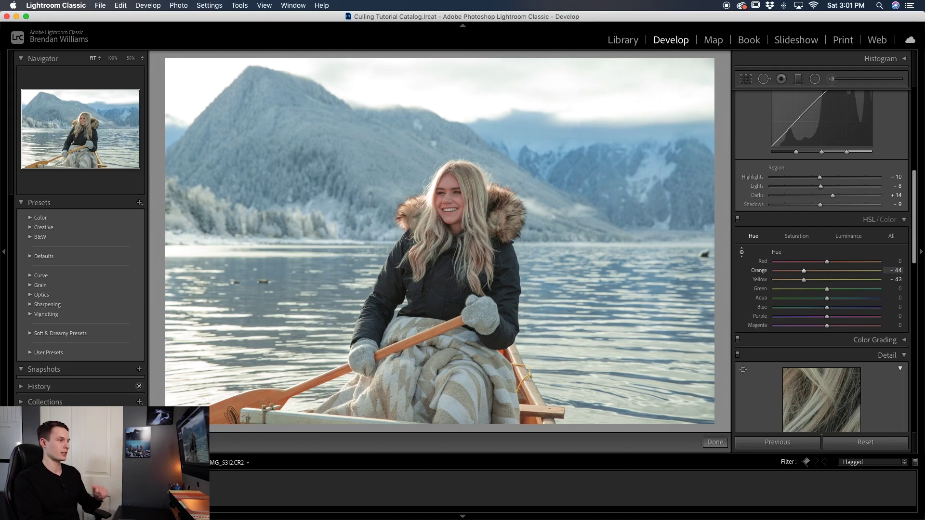
{"action": "left_click_drag", "start_coordinate": [410, 341], "coordinate": [409, 327]}
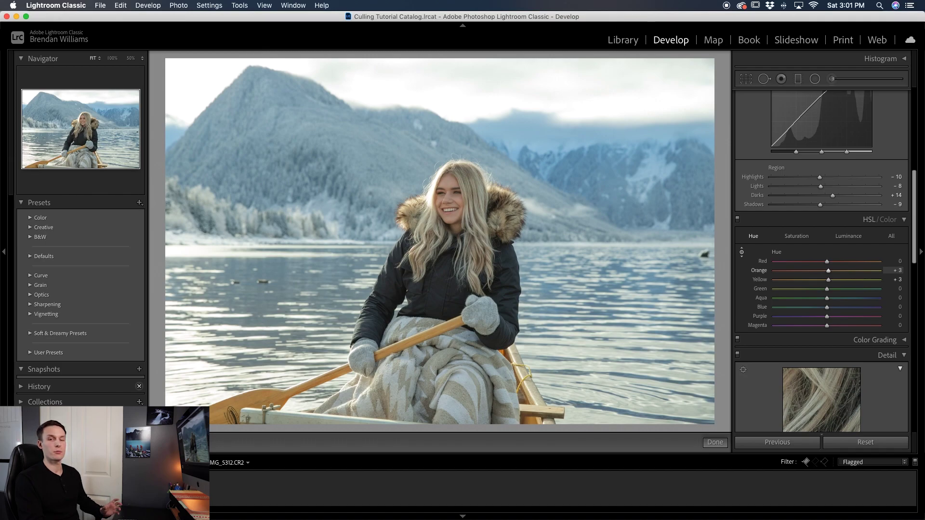
{"action": "left_click_drag", "start_coordinate": [409, 327], "coordinate": [409, 326]}
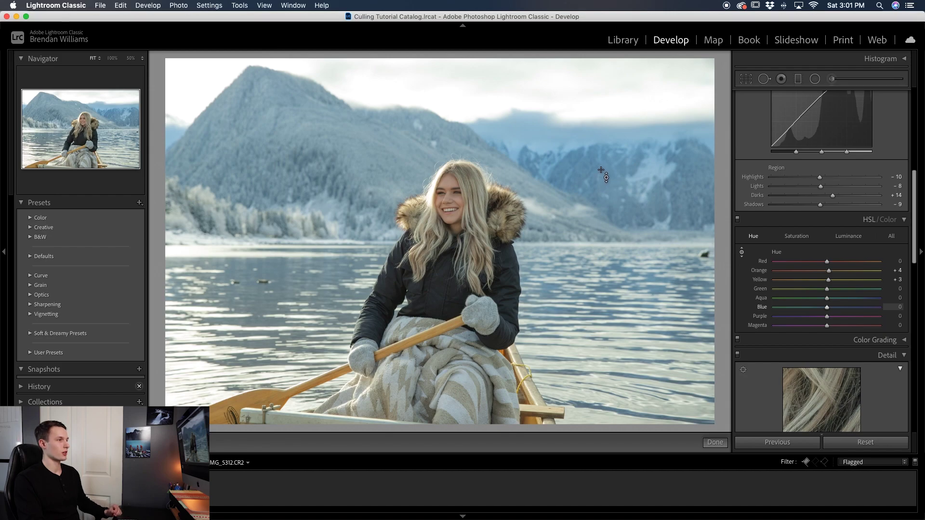
{"action": "left_click_drag", "start_coordinate": [605, 176], "coordinate": [605, 179]}
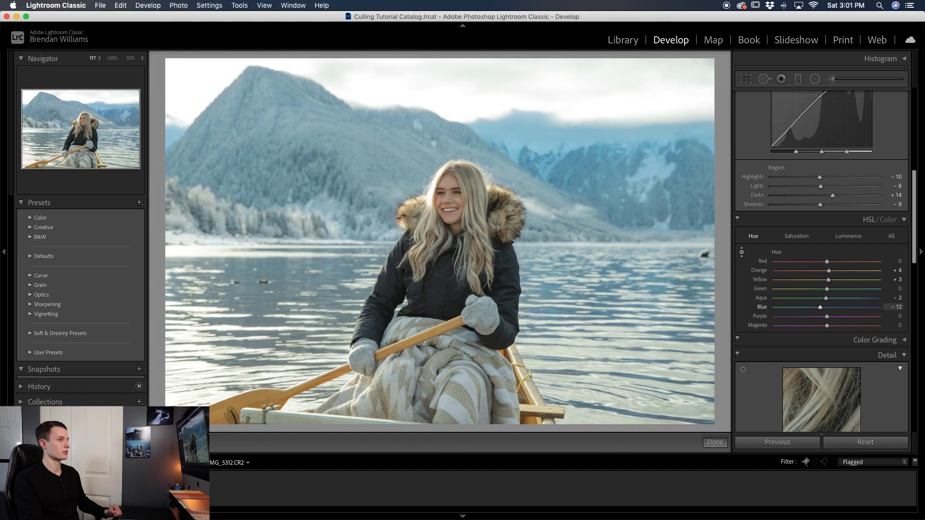
Step: Lower HSL saturation to Orange −2, Yellow −23, Aqua −3 and Blue −15
{"action": "left_click", "coordinate": [737, 219]}
{"action": "left_click", "coordinate": [737, 220]}
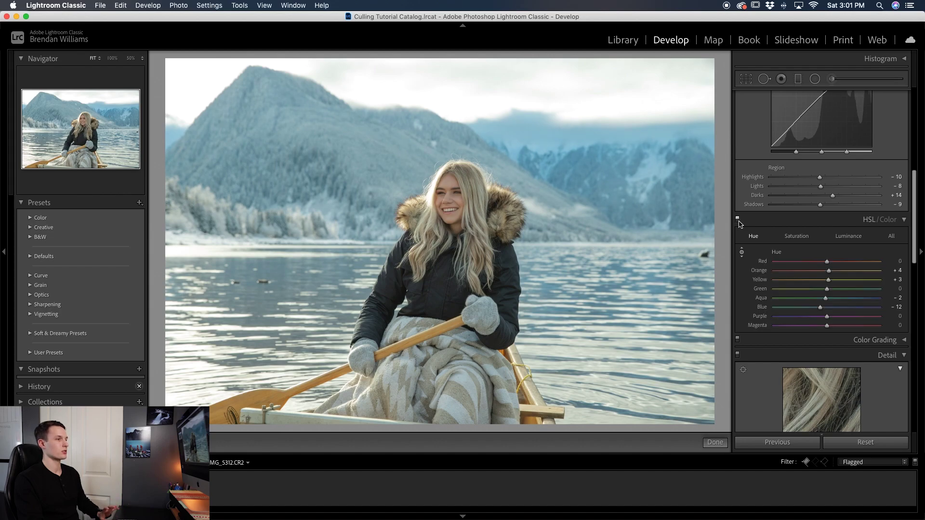
{"action": "left_click", "coordinate": [795, 236]}
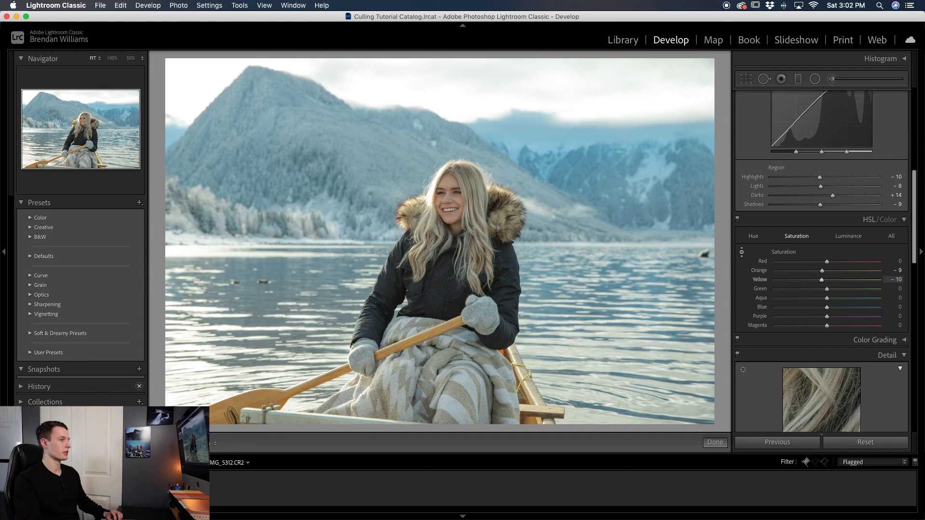
{"action": "key", "text": "Down"}
{"action": "key", "text": "Down"}
{"action": "key", "text": "Down"}
{"action": "key", "text": "Down"}
{"action": "key", "text": "Down"}
{"action": "key", "text": "Down"}
{"action": "key", "text": "Down"}
{"action": "key", "text": "Down"}
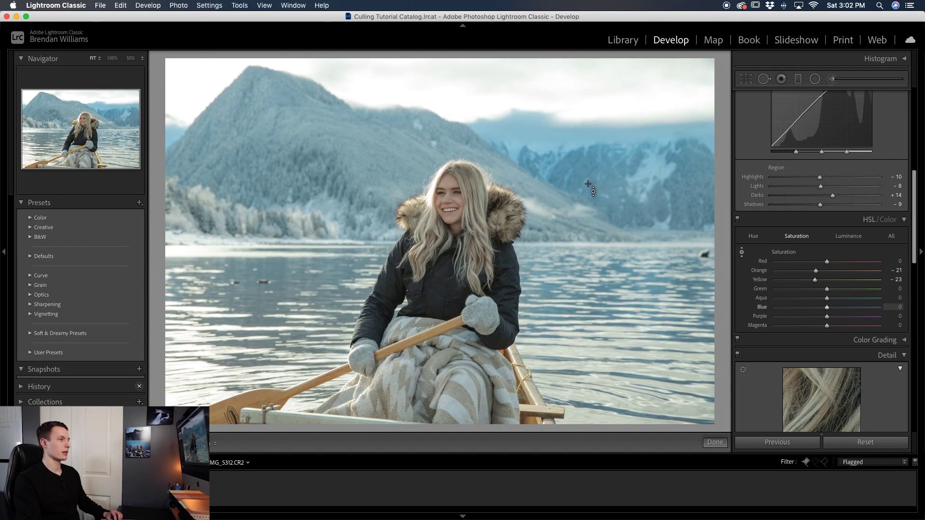
{"action": "key", "text": "Down"}
{"action": "key", "text": "Down"}
{"action": "key", "text": "Down"}
{"action": "key", "text": "Down"}
{"action": "key", "text": "Down"}
{"action": "key", "text": "Down"}
{"action": "key", "text": "Down"}
{"action": "key", "text": "Down"}
{"action": "key", "text": "Down"}
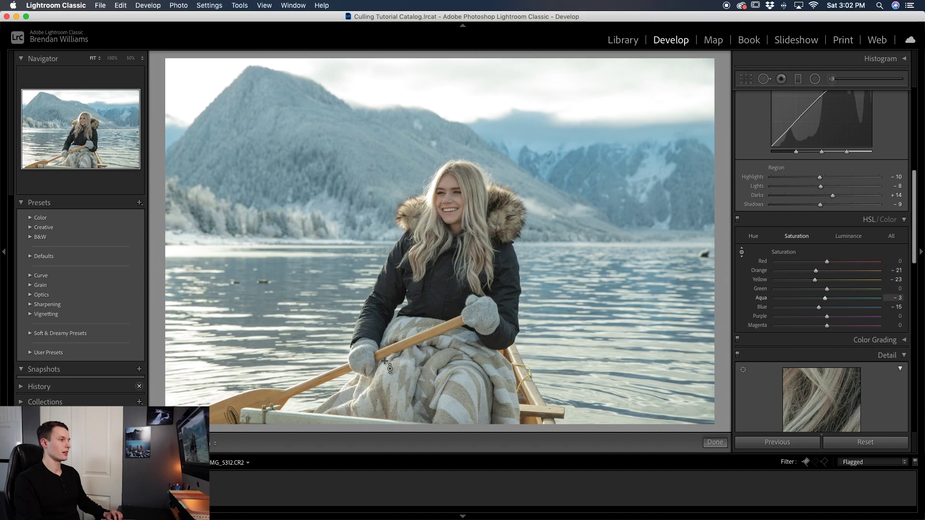
{"action": "key", "text": "Up"}
{"action": "key", "text": "Up"}
{"action": "key", "text": "Up"}
{"action": "key", "text": "Up"}
{"action": "key", "text": "Up"}
{"action": "key", "text": "Up"}
{"action": "key", "text": "Up"}
{"action": "key", "text": "Up"}
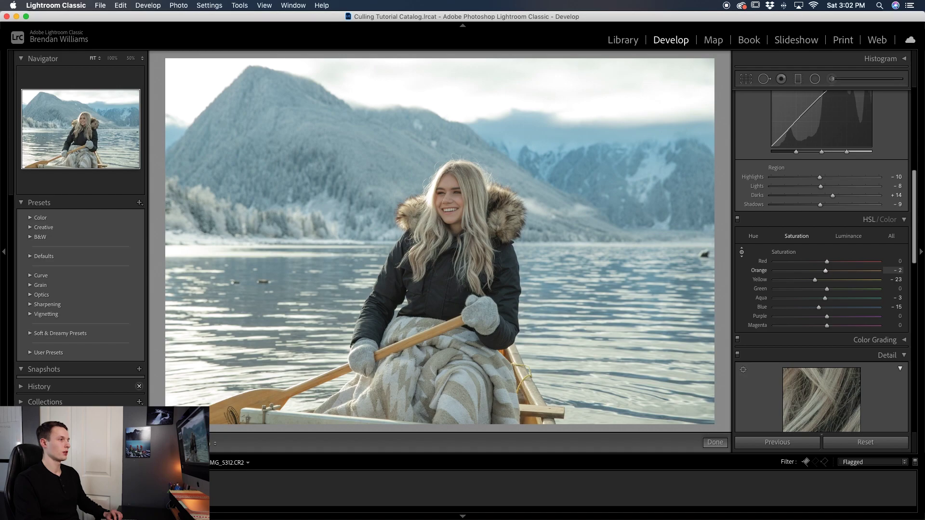
{"action": "left_click", "coordinate": [853, 239]}
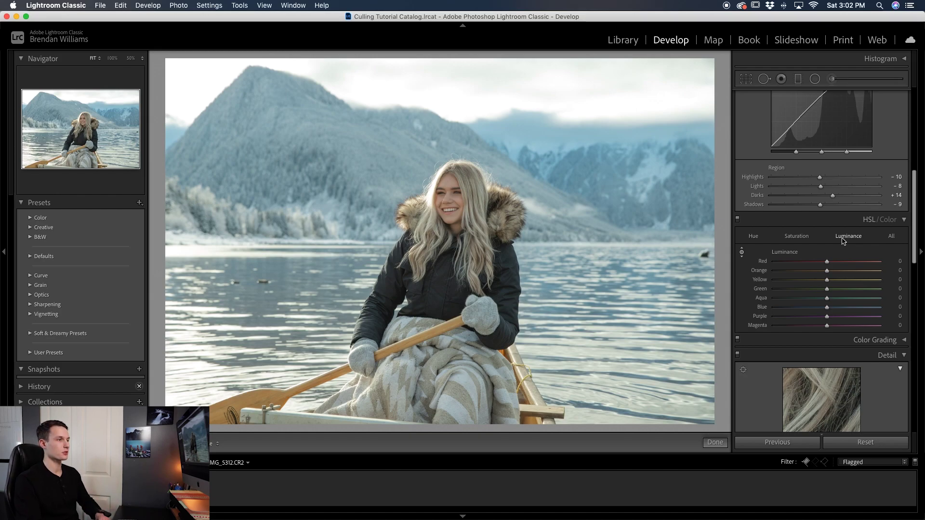
Step: Drag down on the warm tones and sky for luminance Orange/Yellow −10, Aqua −3, Blue −21
{"action": "left_click", "coordinate": [742, 251]}
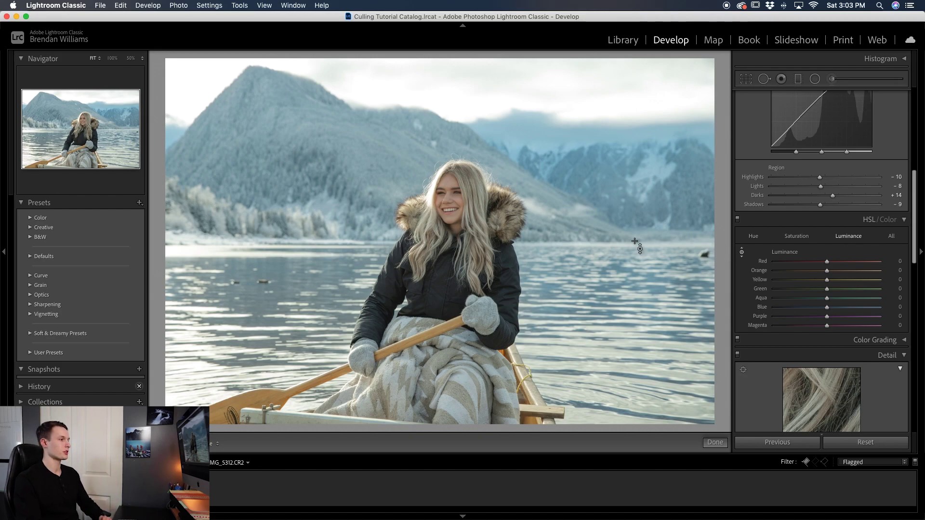
{"action": "mouse_move", "coordinate": [259, 400]}
{"action": "left_mouse_down"}
{"action": "mouse_move", "coordinate": [259, 388]}
{"action": "mouse_move", "coordinate": [259, 426]}
{"action": "mouse_move", "coordinate": [261, 407]}
{"action": "left_mouse_up"}
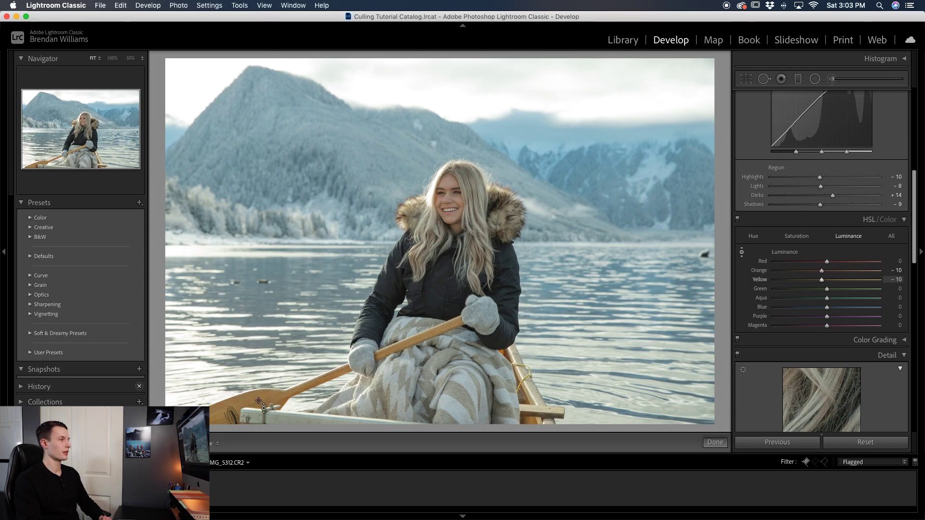
{"action": "left_click_drag", "start_coordinate": [604, 172], "coordinate": [604, 183]}
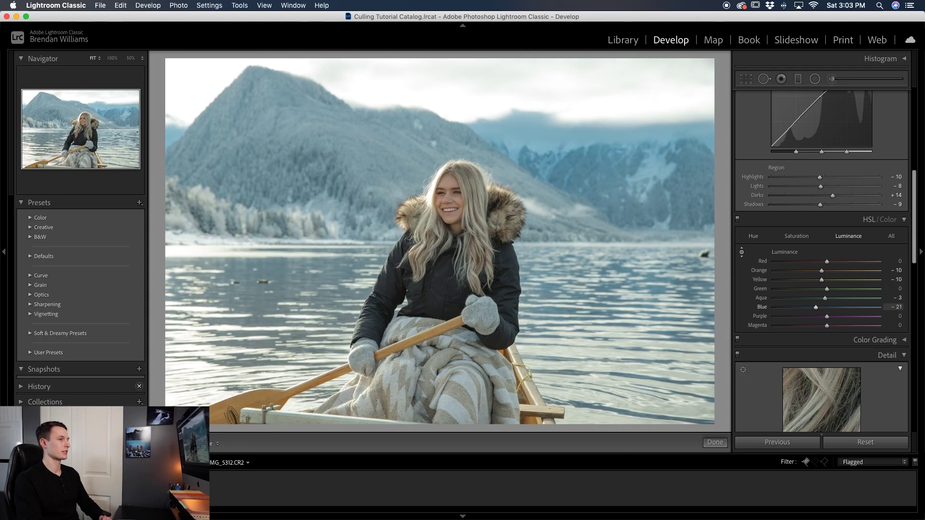
Step: Toggle the HSL/Color adjustments off and on to compare the photo with and without them
{"action": "left_click", "coordinate": [737, 221]}
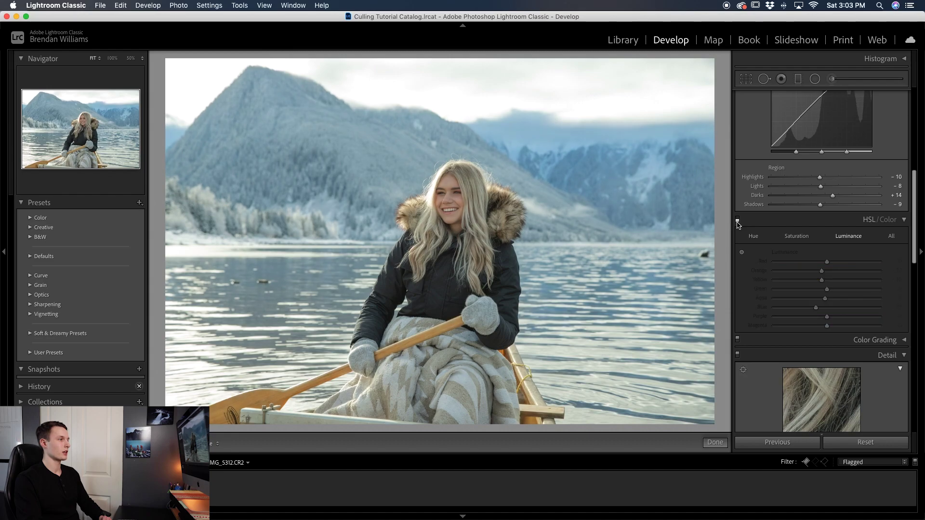
{"action": "left_click", "coordinate": [738, 221]}
{"action": "left_click", "coordinate": [738, 222]}
{"action": "left_click", "coordinate": [738, 221]}
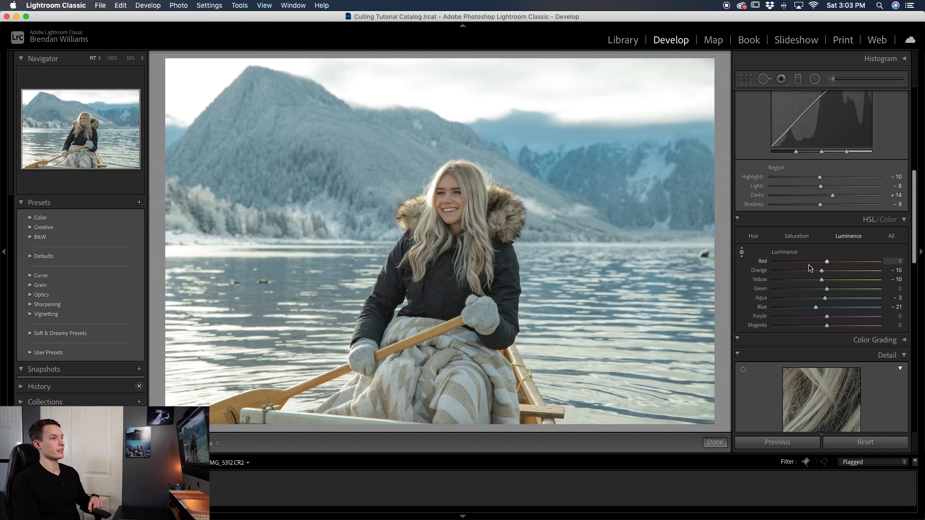
Step: Add Effects grain at Amount 40, zoom in to inspect it, then raise Amount to 100
{"action": "scroll", "coordinate": [810, 268], "scroll_direction": "down", "scroll_amount": 15}
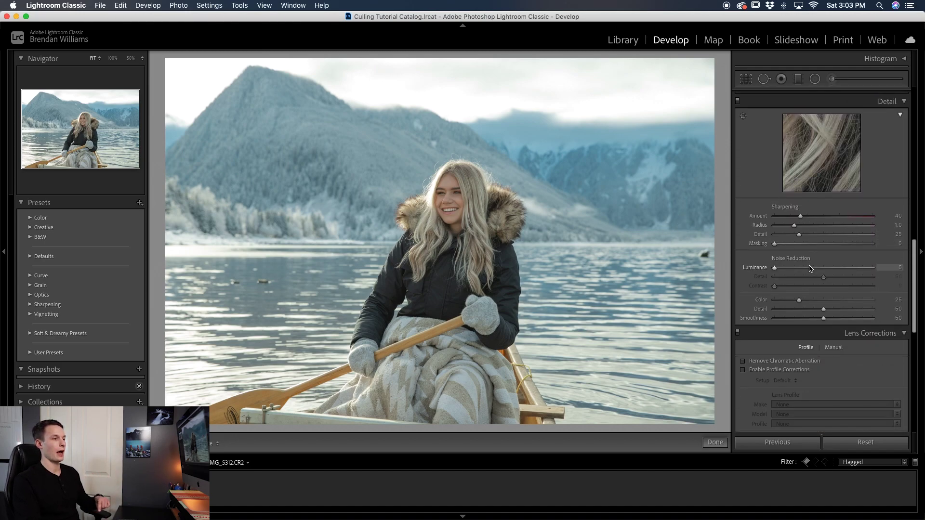
{"action": "scroll", "coordinate": [810, 268], "scroll_direction": "down", "scroll_amount": 5}
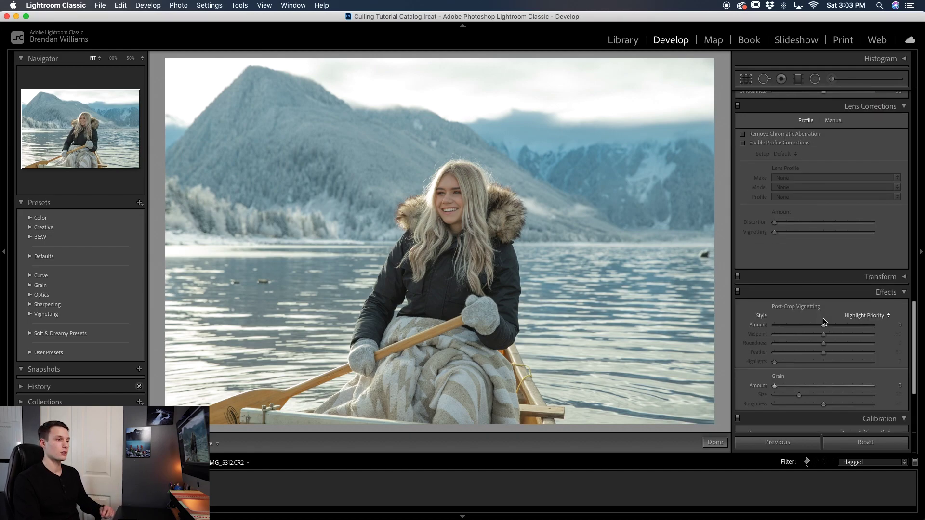
{"action": "scroll", "coordinate": [824, 321], "scroll_direction": "down", "scroll_amount": 2}
{"action": "scroll", "coordinate": [824, 321], "scroll_direction": "down", "scroll_amount": 1}
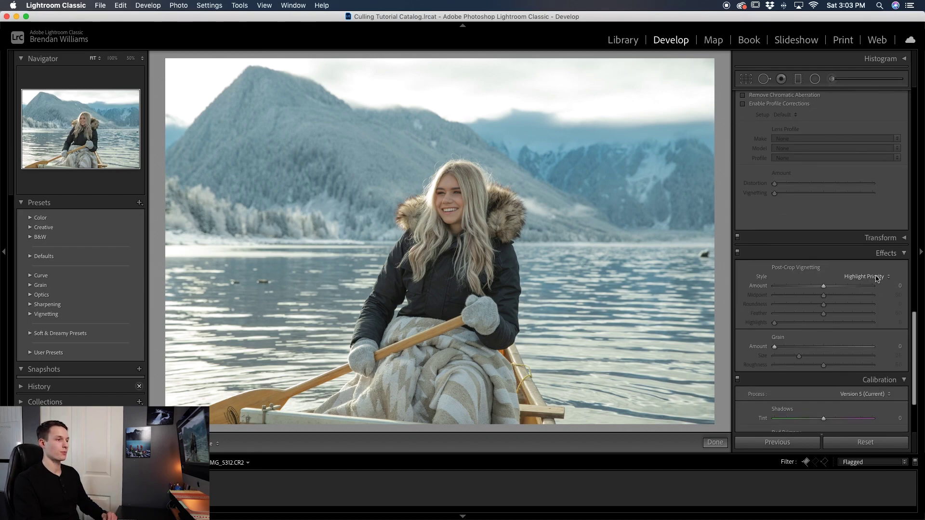
{"action": "scroll", "coordinate": [778, 346], "scroll_direction": "down", "scroll_amount": 2}
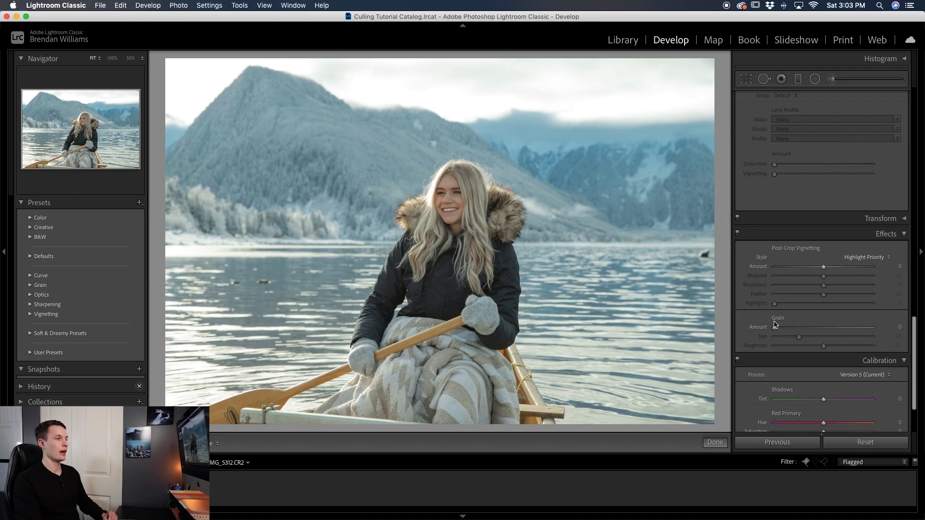
{"action": "left_click_drag", "start_coordinate": [775, 328], "coordinate": [814, 328]}
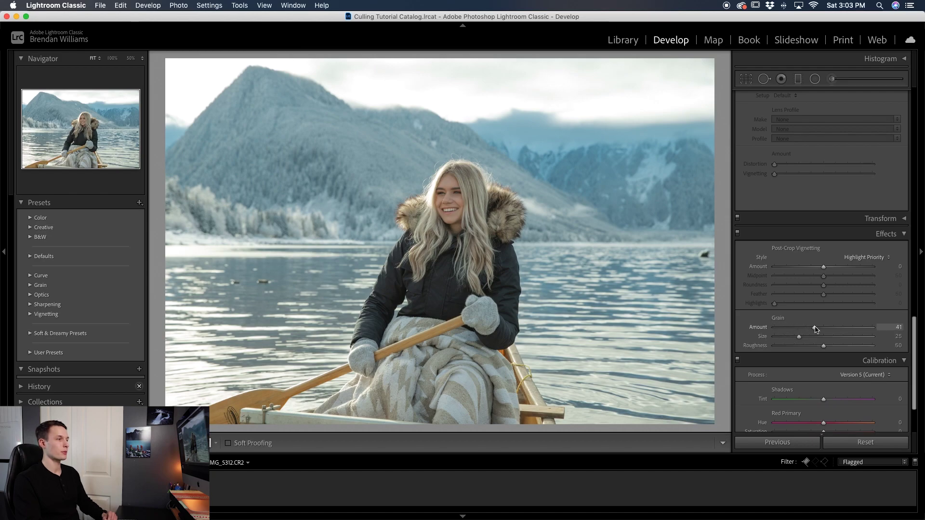
{"action": "left_click", "coordinate": [597, 276]}
{"action": "scroll", "coordinate": [597, 276], "scroll_direction": "right", "scroll_amount": 5}
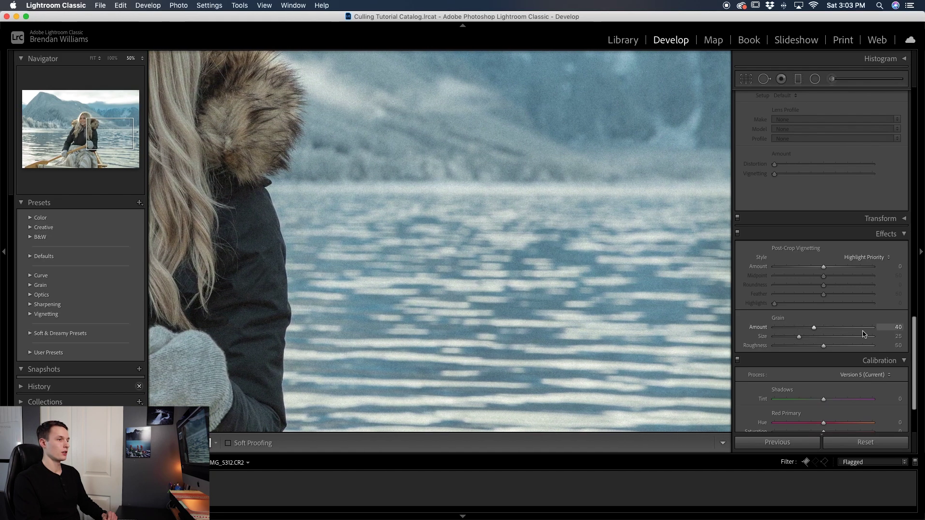
{"action": "left_click_drag", "start_coordinate": [814, 329], "coordinate": [889, 328]}
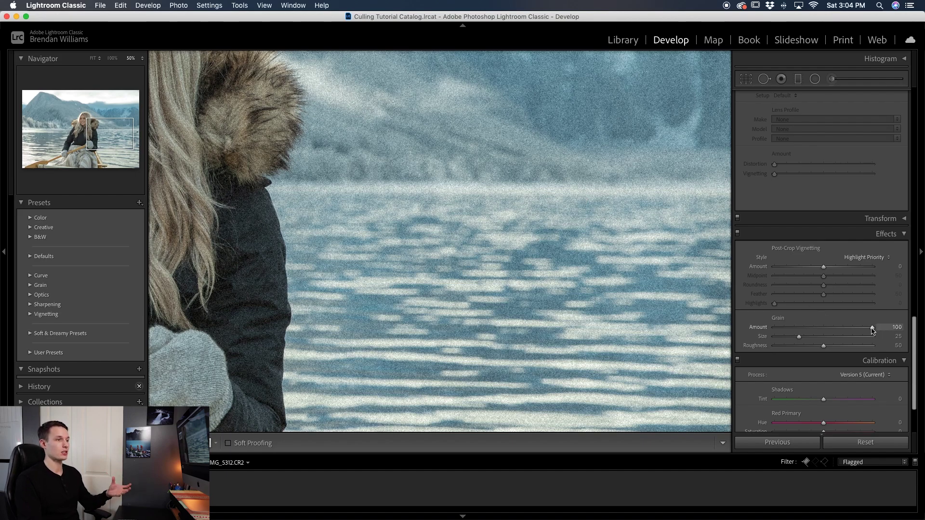
{"action": "scroll", "coordinate": [872, 330], "scroll_direction": "up", "scroll_amount": 1}
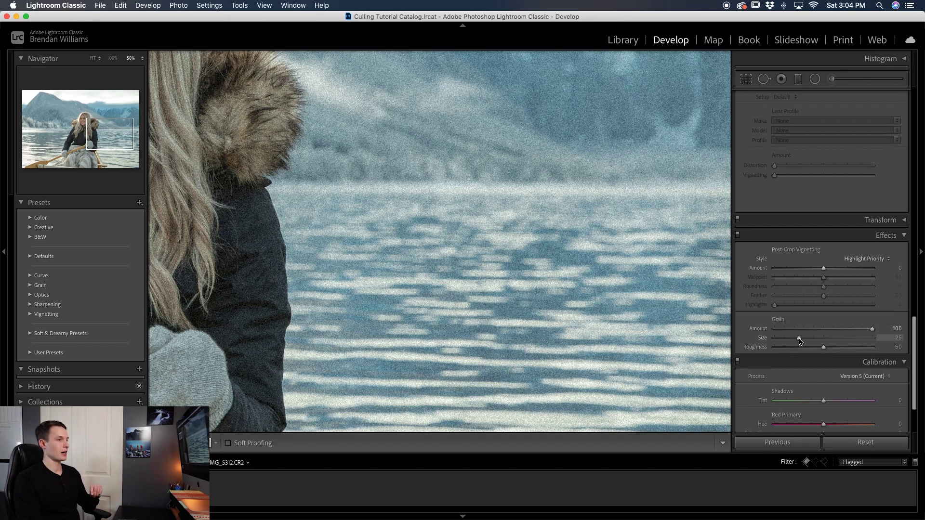
Step: Set Grain Size to 70 and Roughness to 86, return to Fit view, and reset Amount to 0
{"action": "left_click_drag", "start_coordinate": [800, 341], "coordinate": [843, 340]}
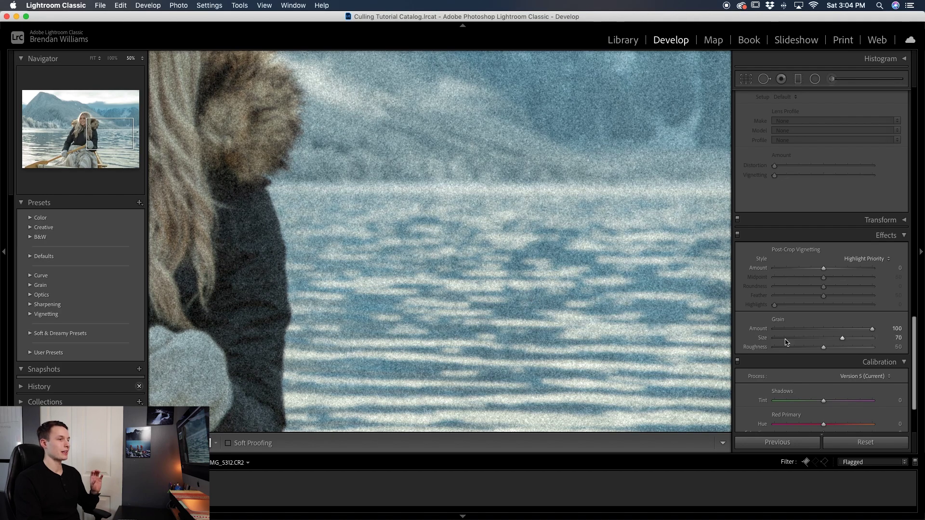
{"action": "left_click_drag", "start_coordinate": [824, 349], "coordinate": [858, 348]}
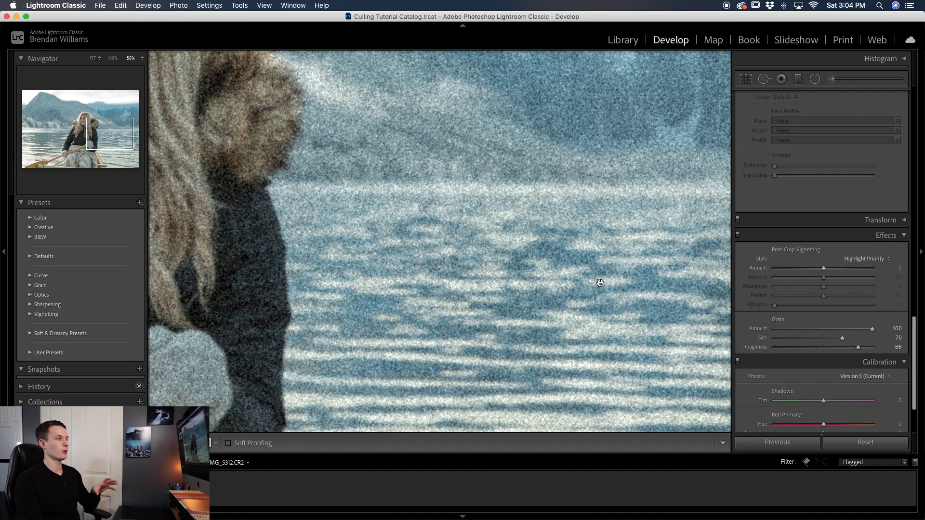
{"action": "left_click", "coordinate": [642, 287]}
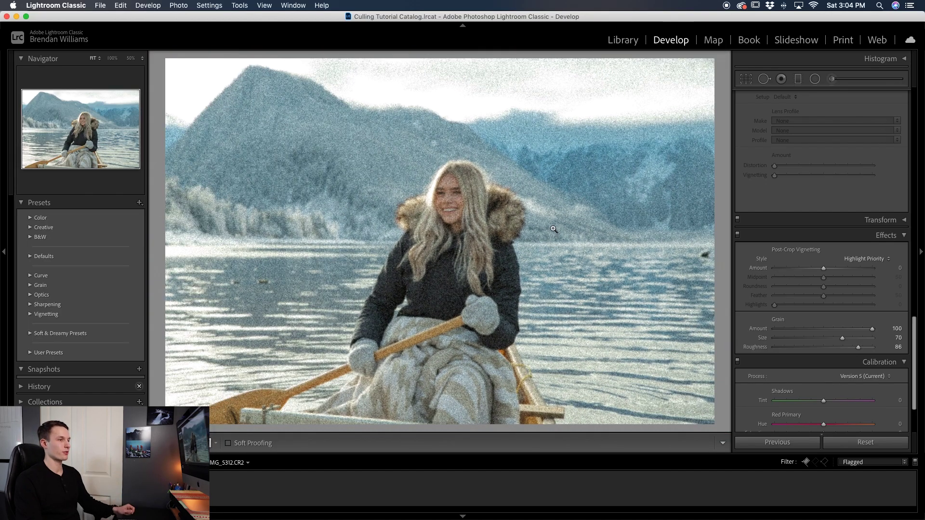
{"action": "double_click", "coordinate": [757, 329]}
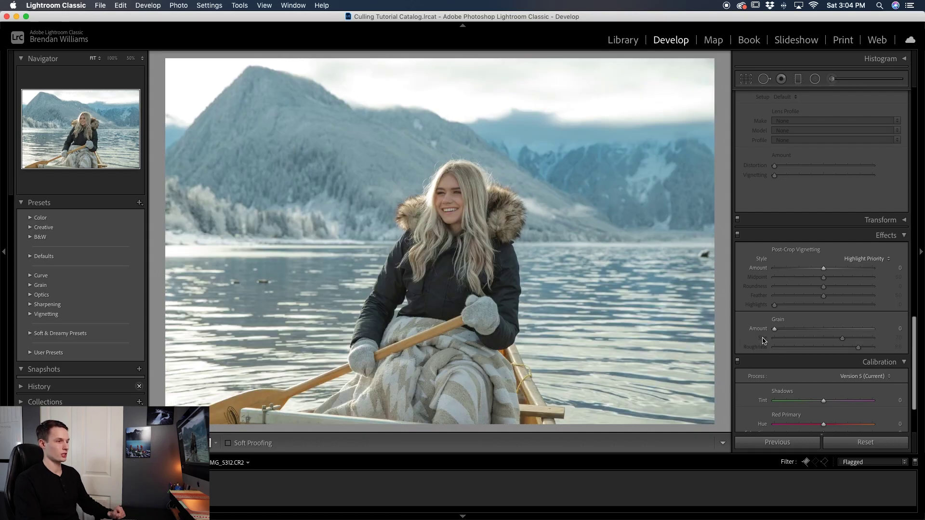
Step: Reset the grain sliders, then set Amount 31, Size 39 and Roughness 59
{"action": "double_click", "coordinate": [785, 320]}
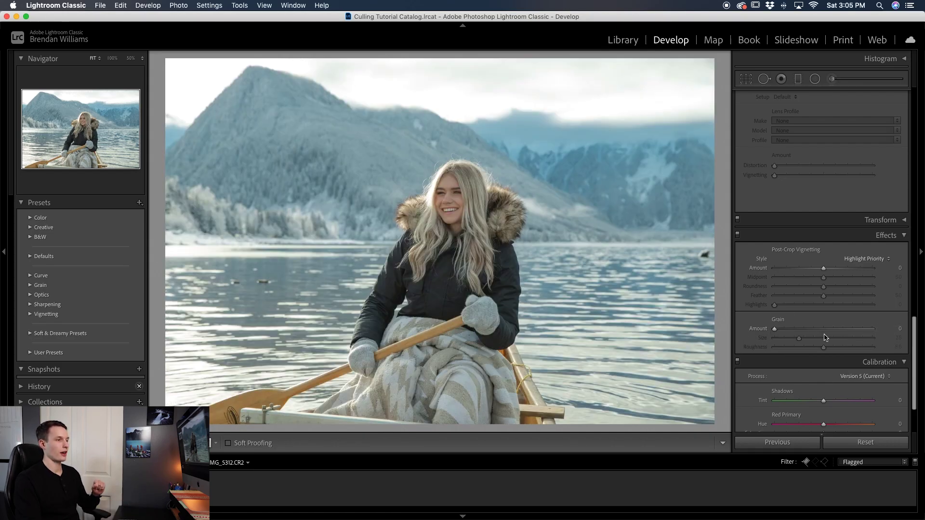
{"action": "left_click_drag", "start_coordinate": [775, 329], "coordinate": [787, 330]}
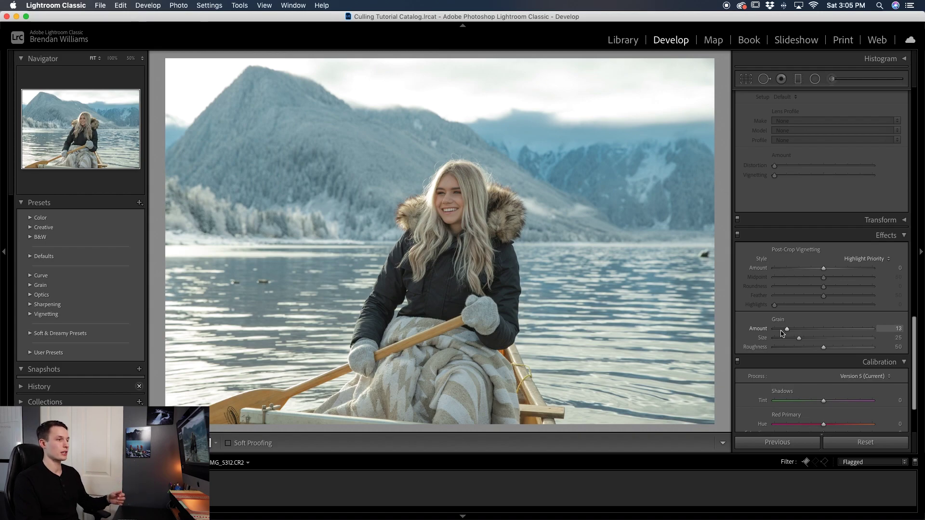
{"action": "left_click_drag", "start_coordinate": [787, 332], "coordinate": [804, 329]}
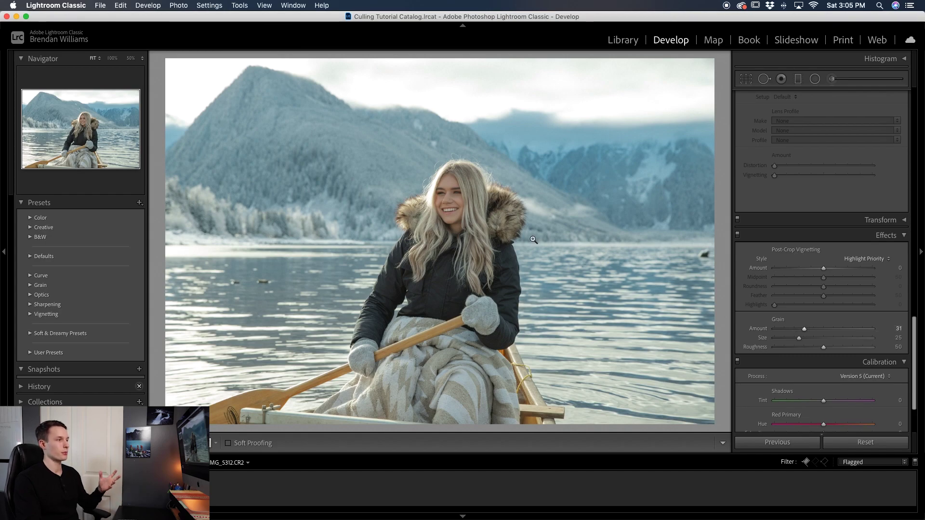
{"action": "left_click_drag", "start_coordinate": [799, 339], "coordinate": [813, 341]}
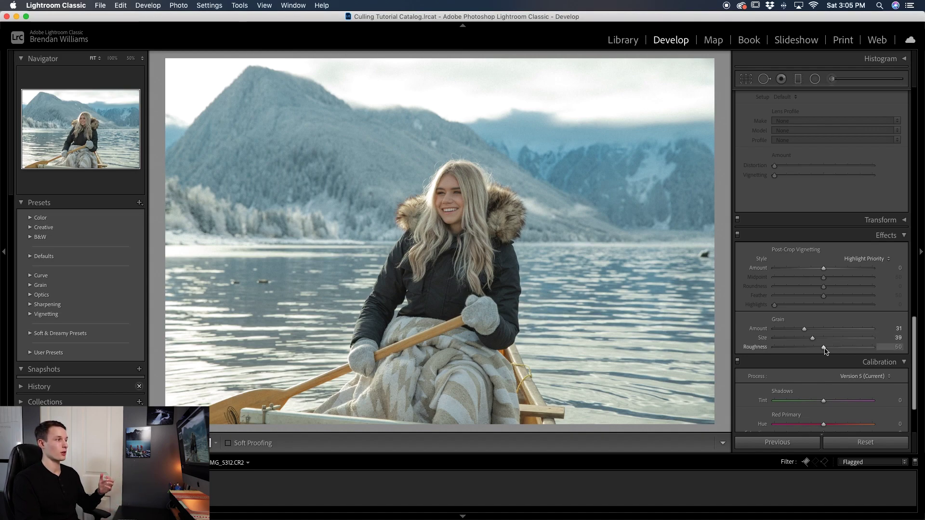
{"action": "left_click_drag", "start_coordinate": [825, 348], "coordinate": [832, 348]}
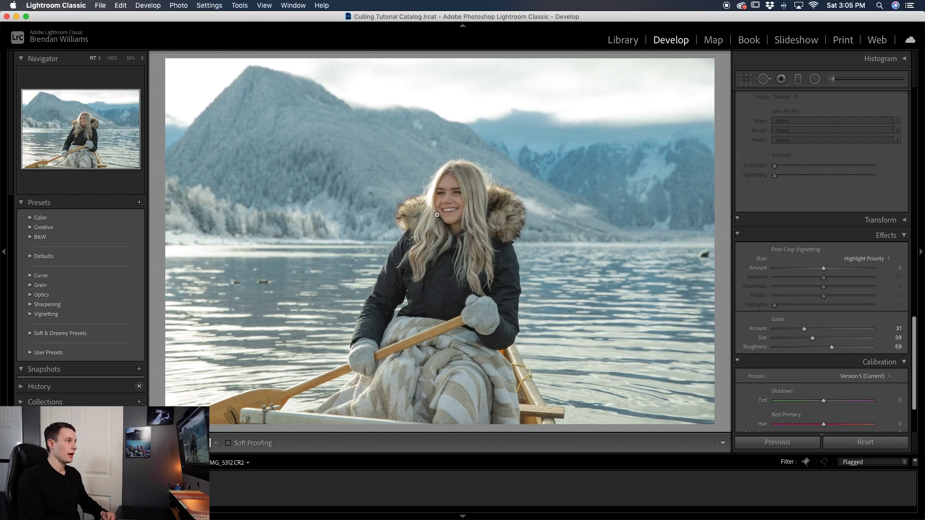
Step: Zoom into her face and toggle Effects off and on to compare the grain, then enter Before/After view
{"action": "left_click", "coordinate": [449, 199]}
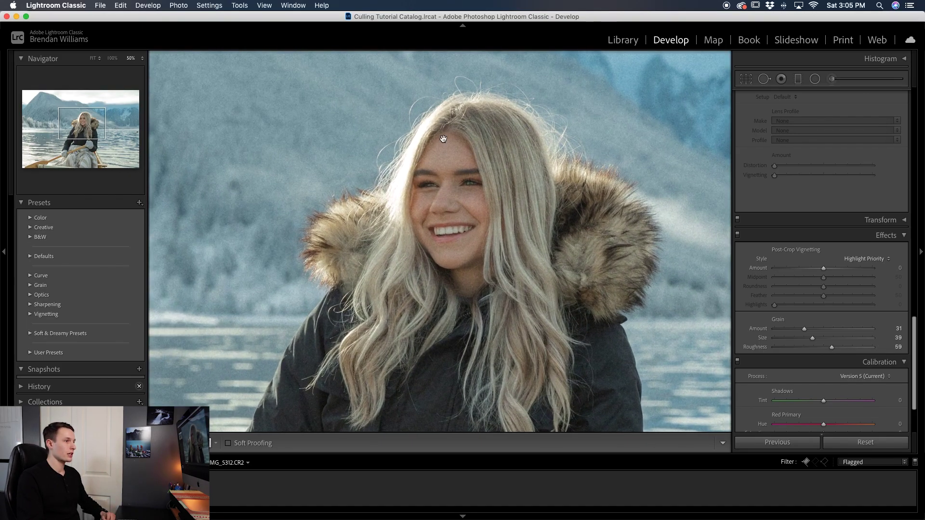
{"action": "left_click", "coordinate": [738, 236]}
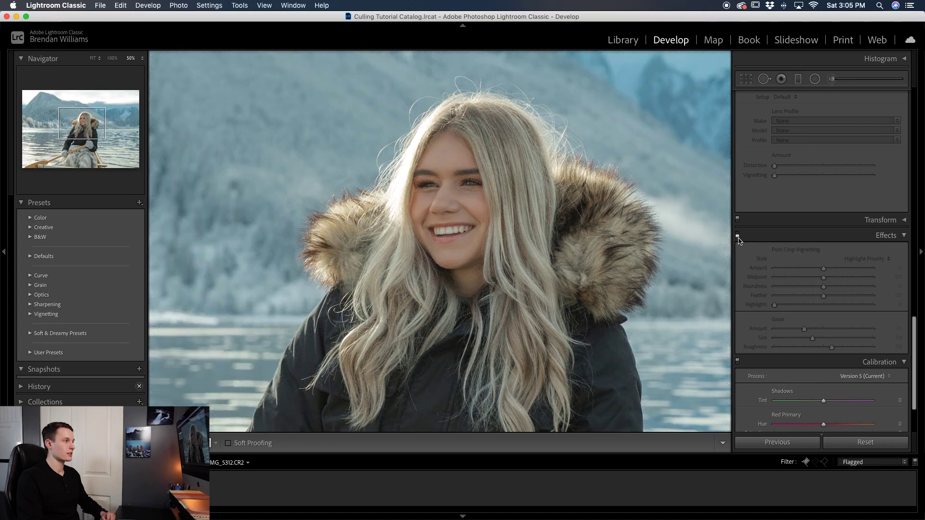
{"action": "left_click", "coordinate": [738, 236]}
{"action": "left_click", "coordinate": [738, 236]}
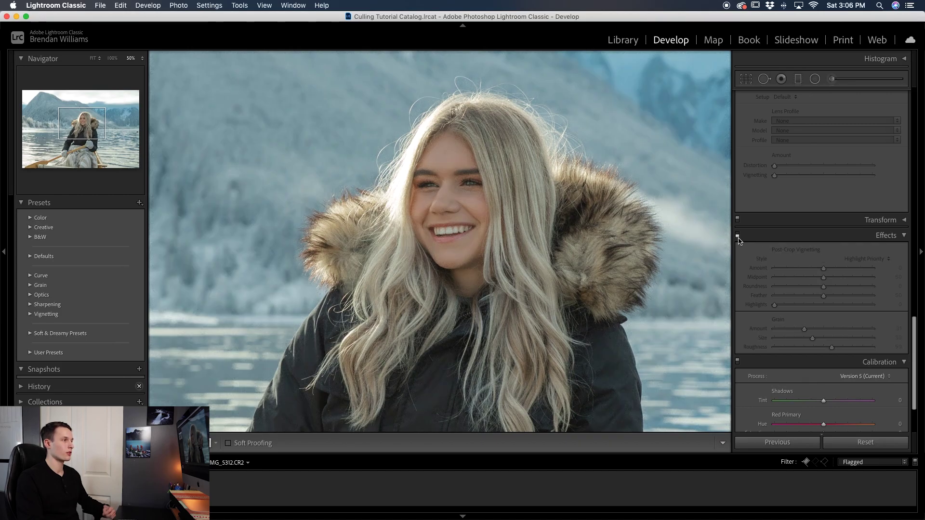
{"action": "left_click", "coordinate": [738, 235]}
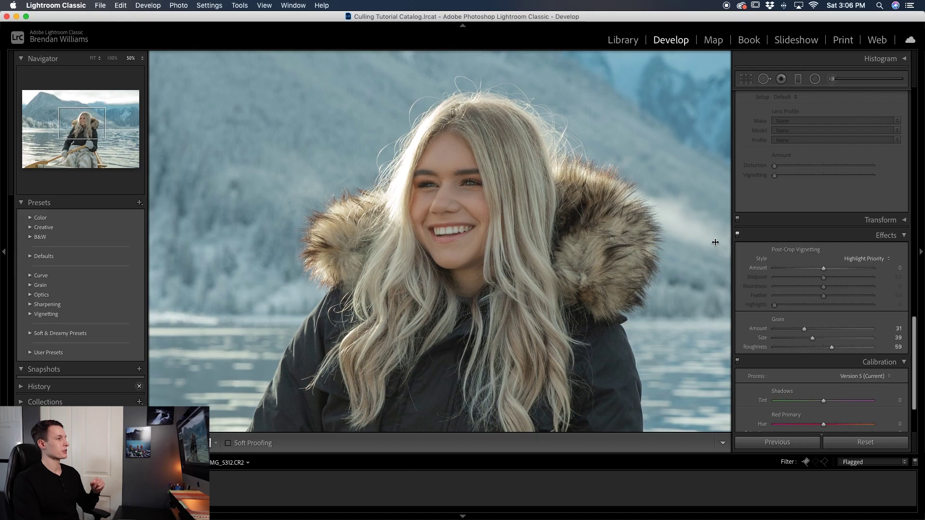
{"action": "left_click", "coordinate": [506, 250]}
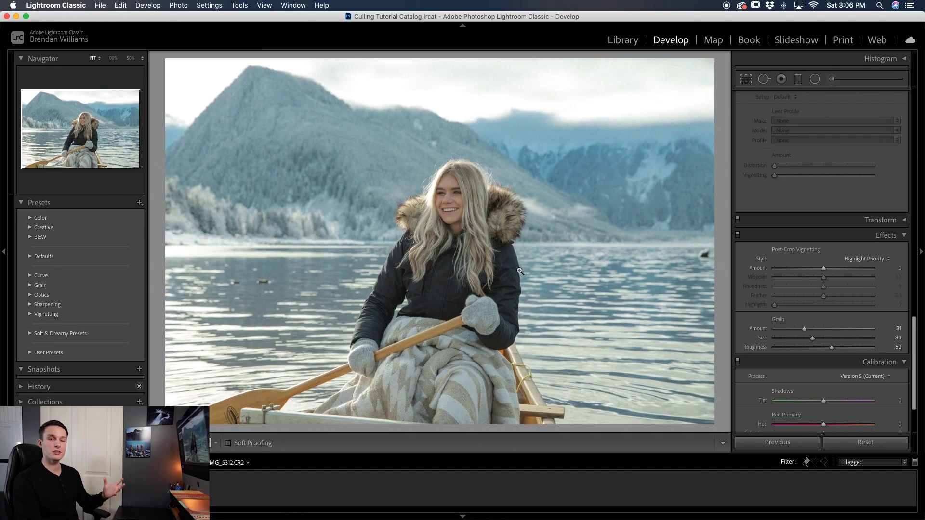
{"action": "key", "text": "y"}
{"action": "left_click", "coordinate": [510, 277]}
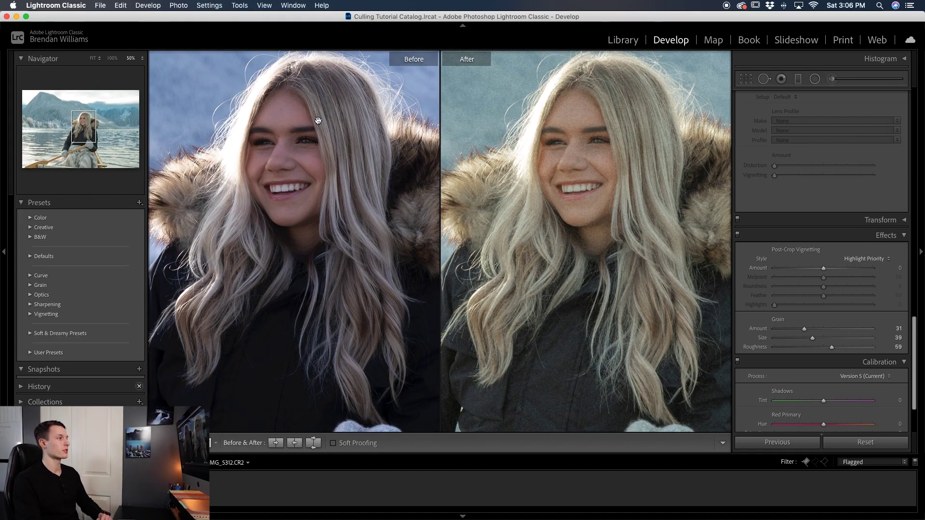
Step: Zoom out, then zoom into the mountains beside her head to inspect the grain
{"action": "left_click", "coordinate": [301, 140]}
{"action": "left_click", "coordinate": [446, 239]}
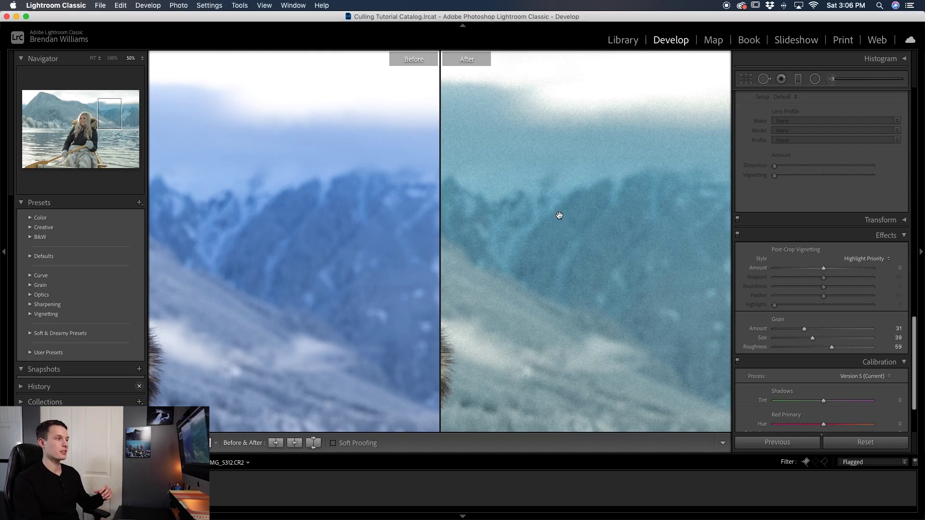
Step: Zoom the Before and After canoe portraits back to Fit to compare the whole edit
{"action": "left_click", "coordinate": [543, 208]}
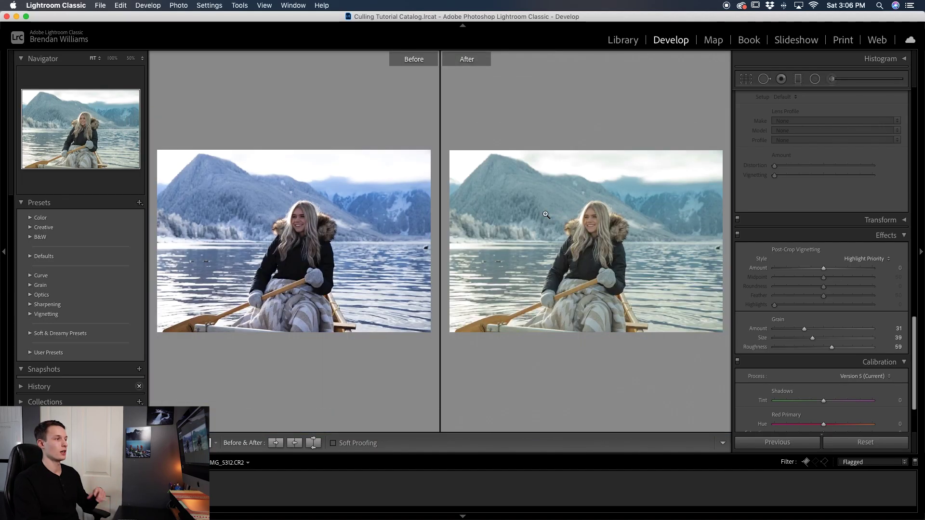